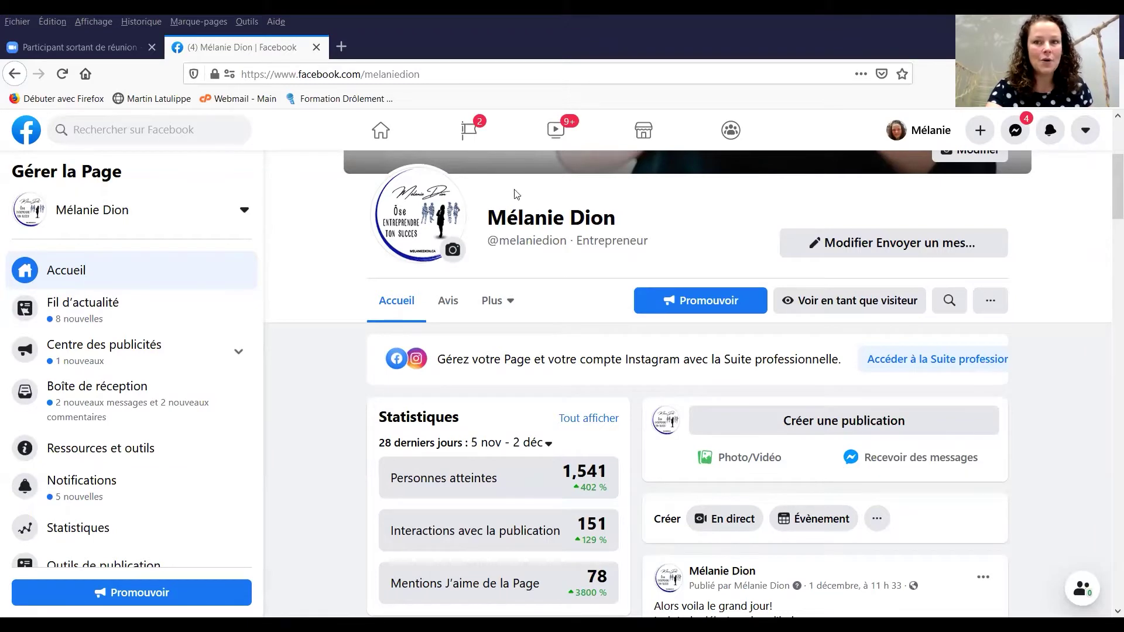
Step: Start creating a new Facebook group and name it "Ose entreprendre ton succes"
left_click(979, 131)
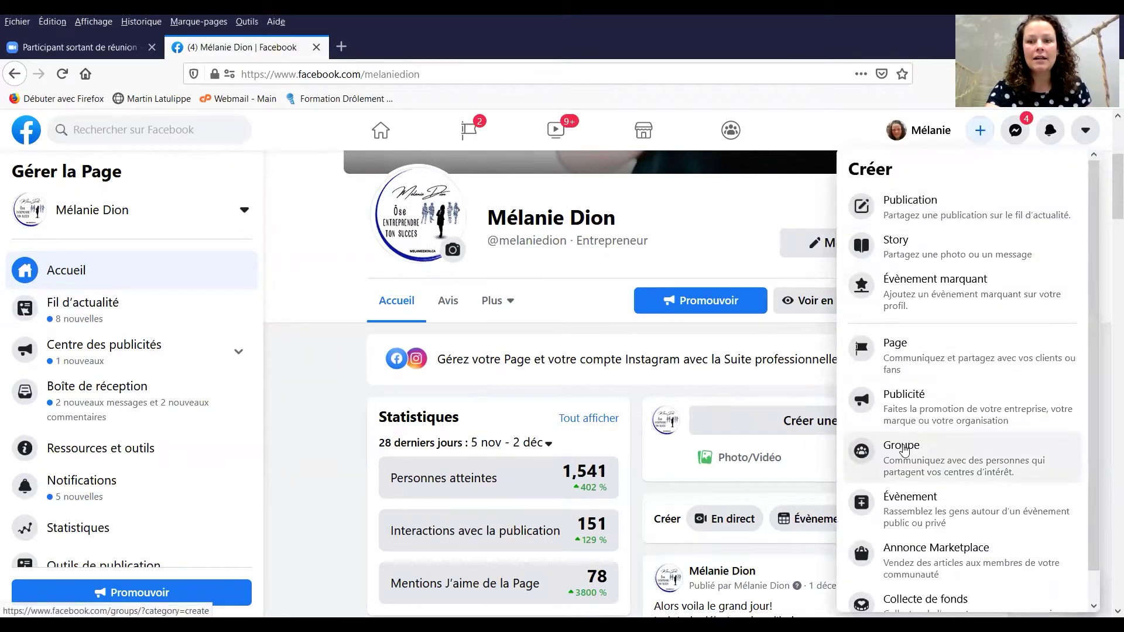
left_click(904, 450)
left_click(46, 290)
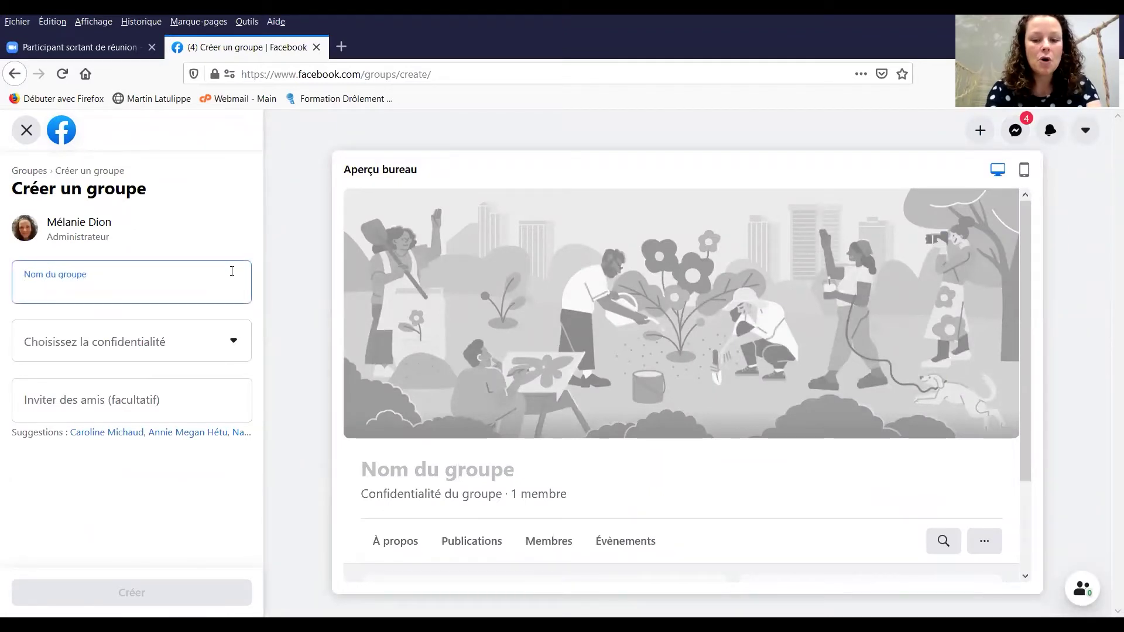
type("Ose en")
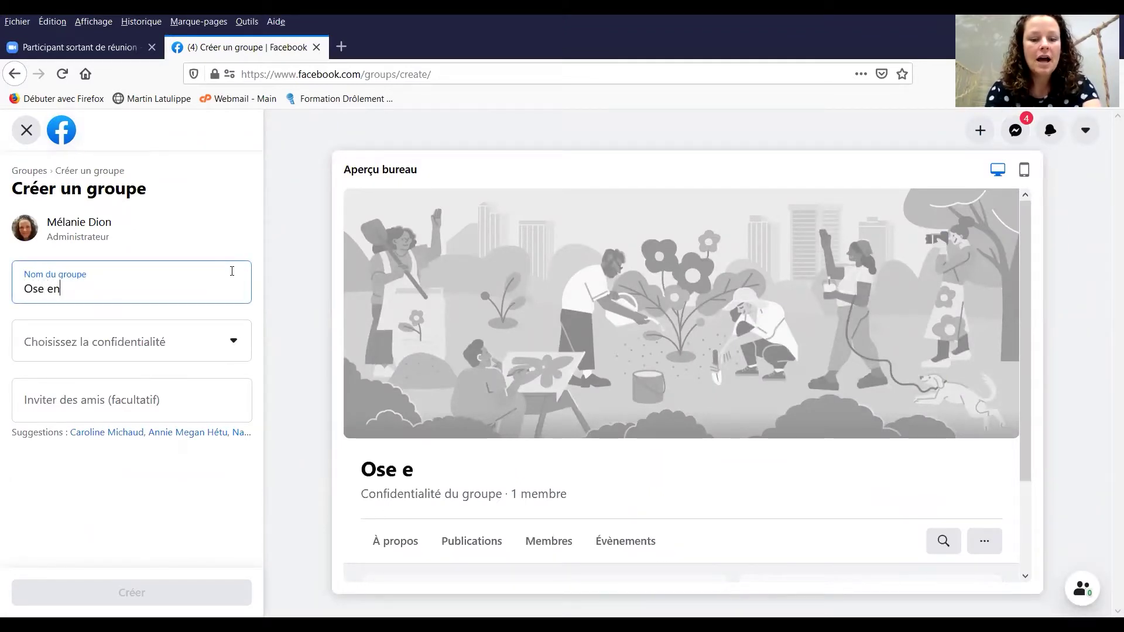
type("trepr")
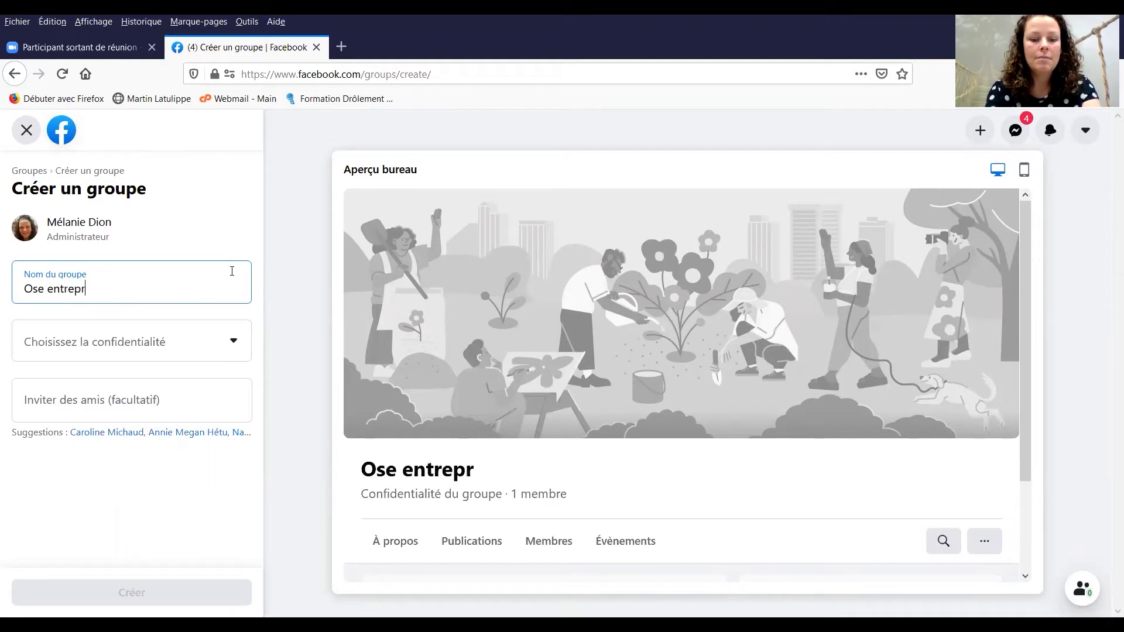
type("endre t")
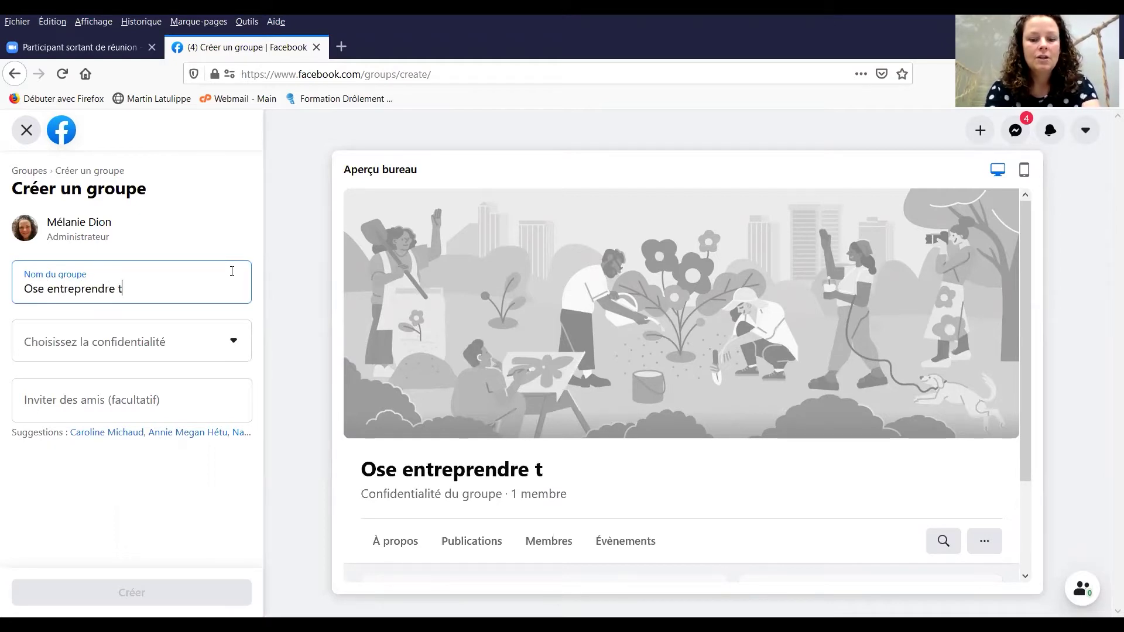
type("on succes")
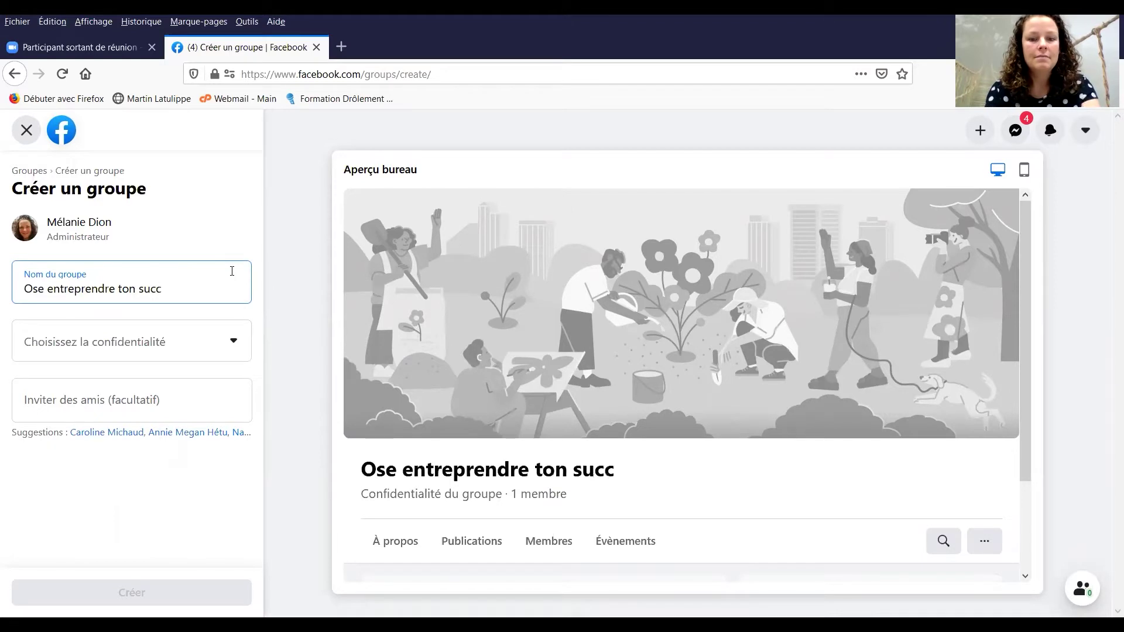
Step: Set the group's privacy to Privé, keep its visibility on Visible, and create the group
left_click(235, 346)
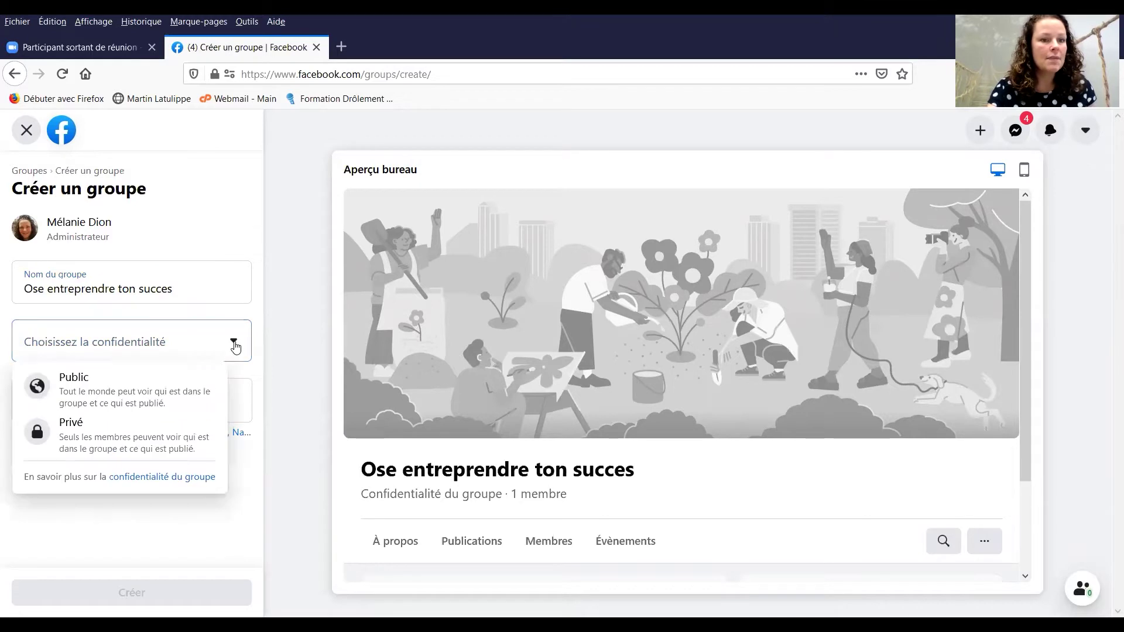
left_click(105, 449)
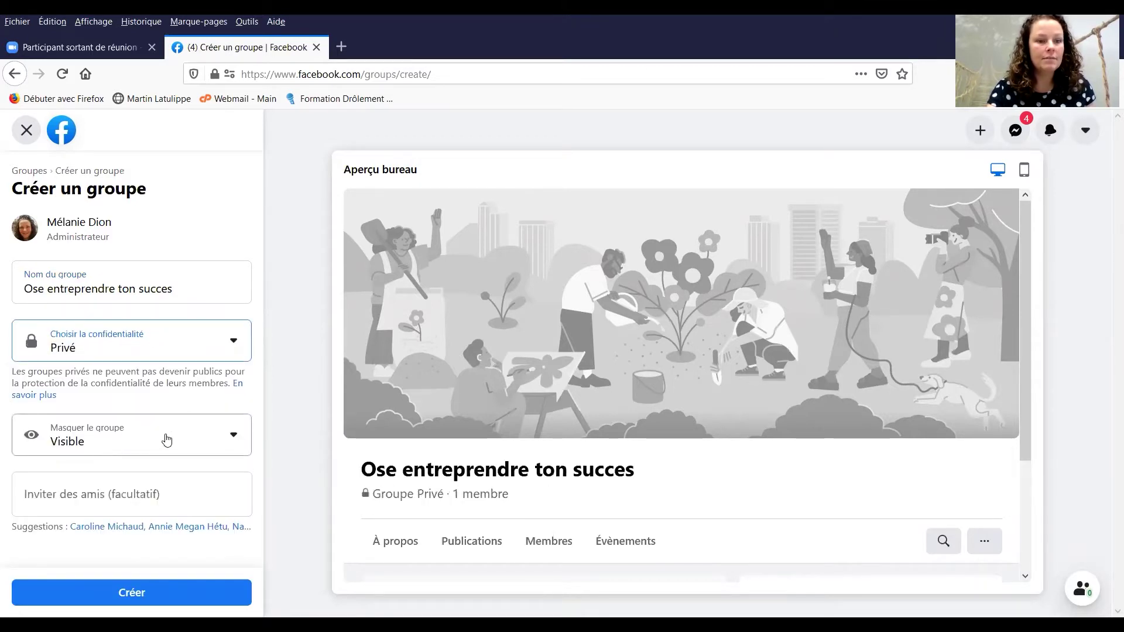
left_click(234, 439)
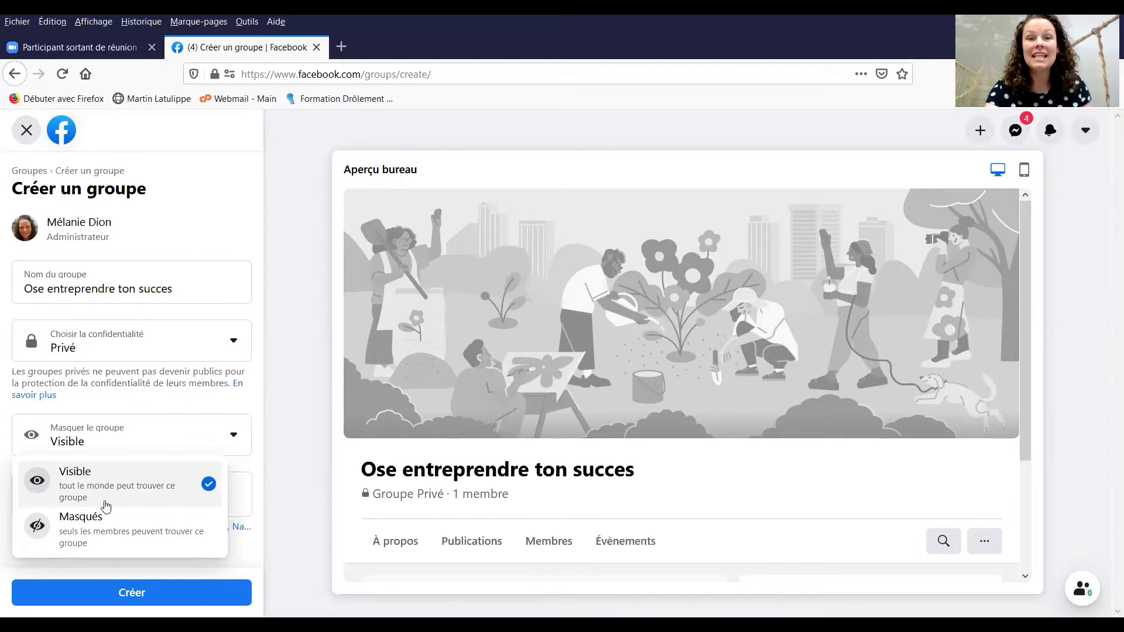
left_click(124, 595)
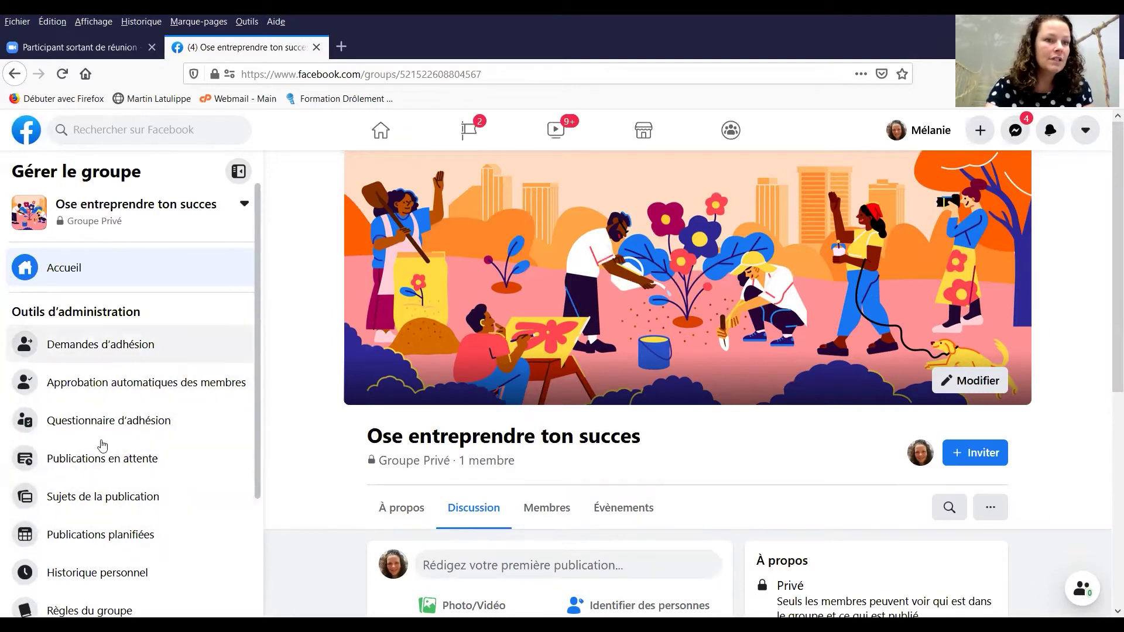
Step: Add the "Module d'apprentissage social" feature in the group's settings
scroll(88, 492, "down", 1)
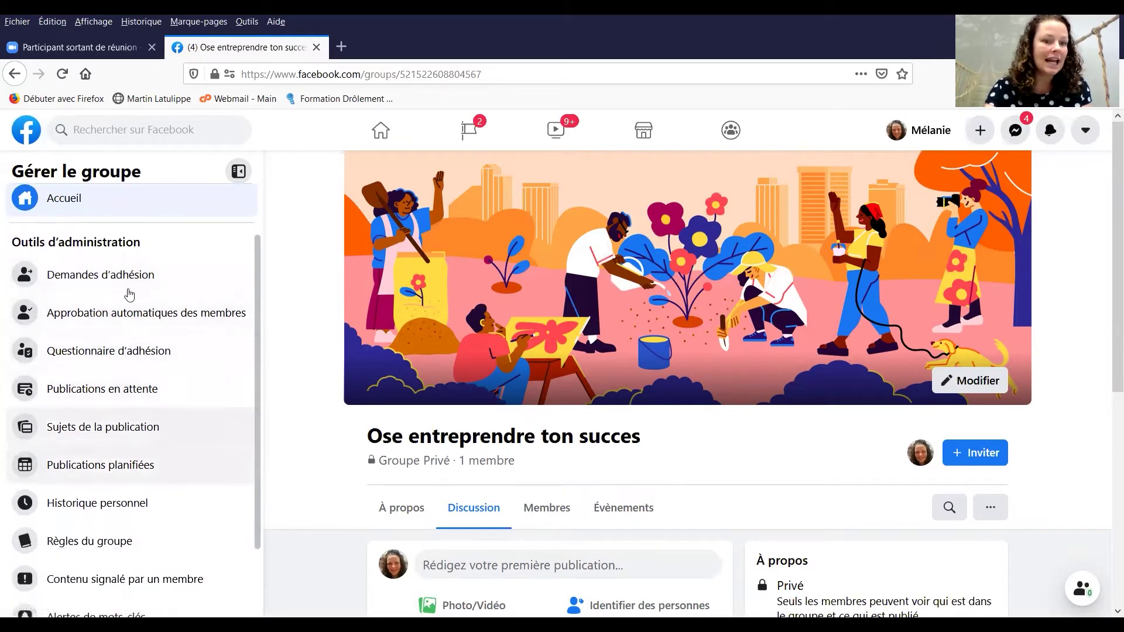
scroll(108, 458, "down", 2)
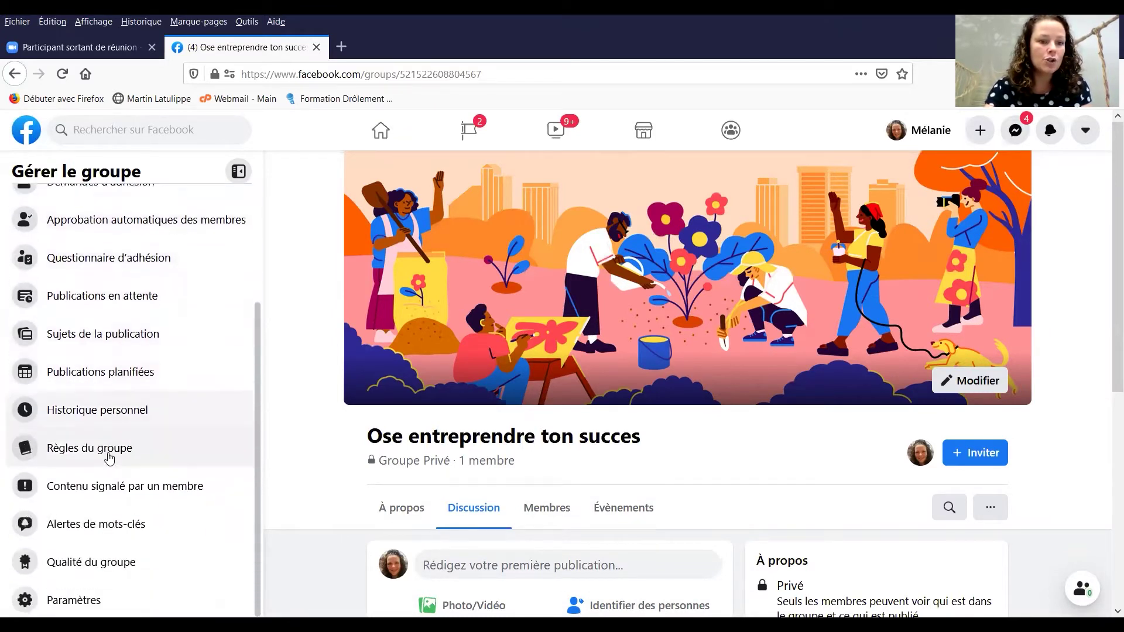
left_click(88, 599)
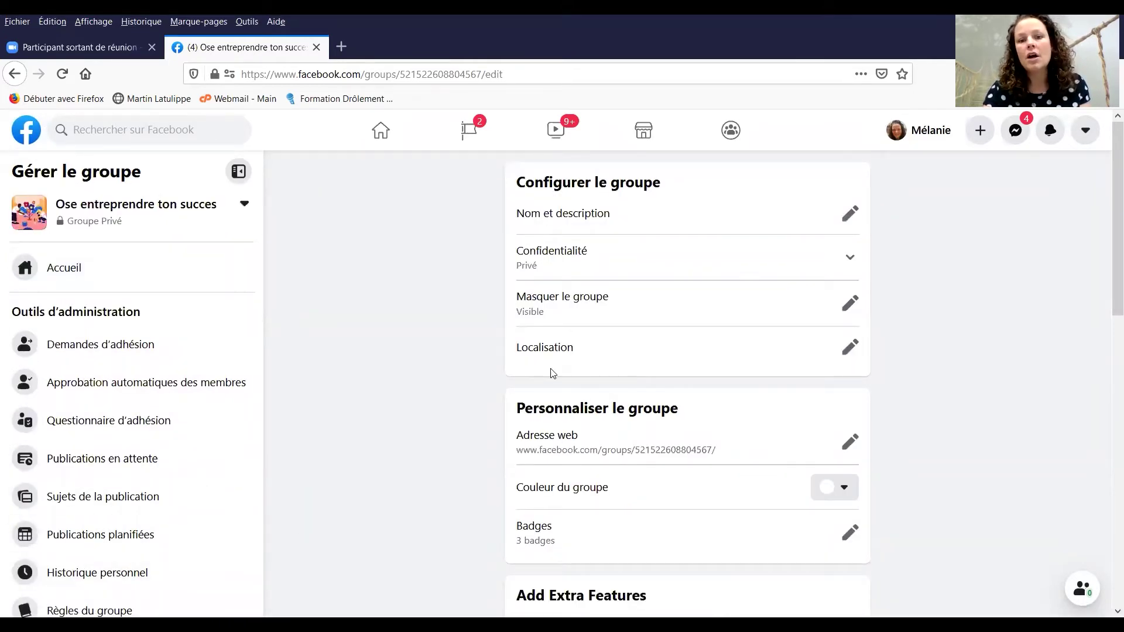
scroll(461, 394, "down", 6)
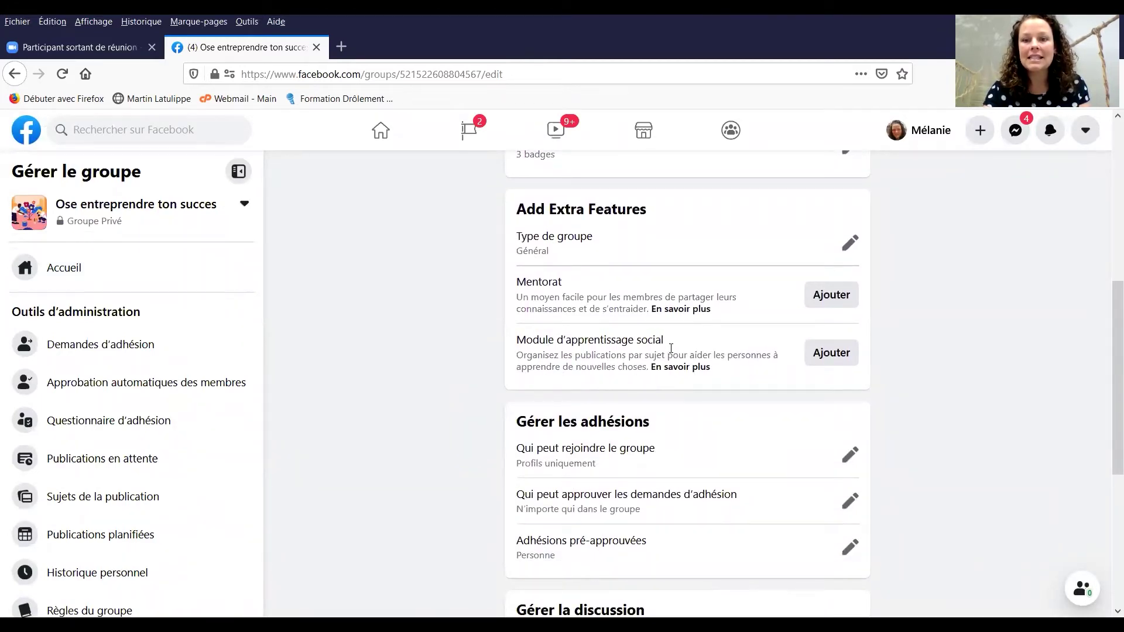
left_click(834, 355)
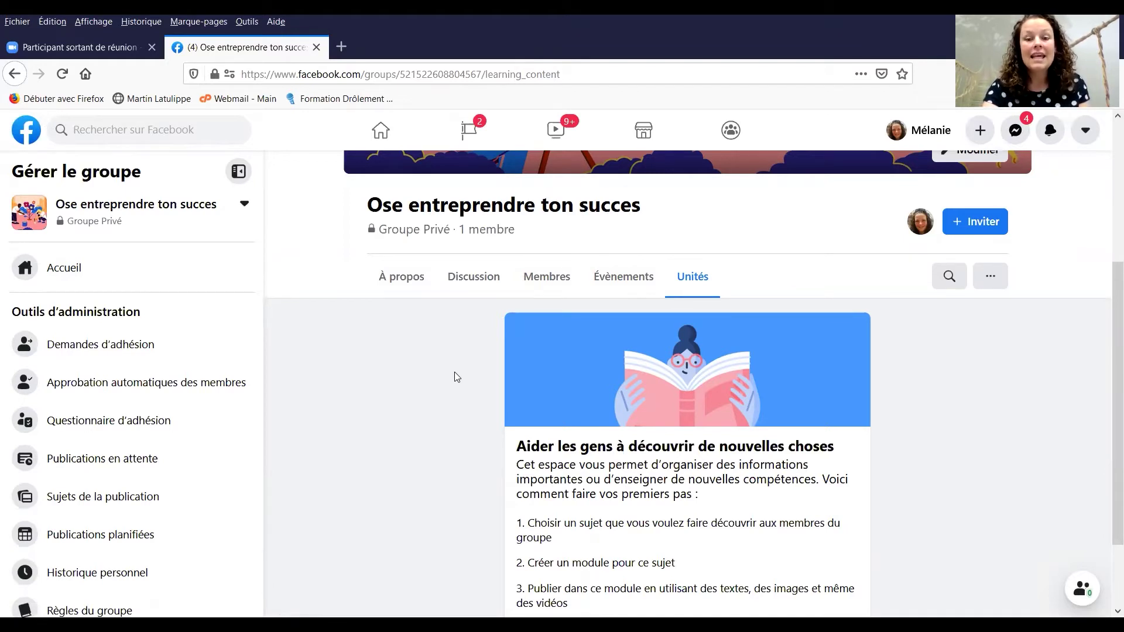
Step: Create the group's first learning module, named "Formation Facebook", and save it without a description
scroll(476, 436, "down", 2)
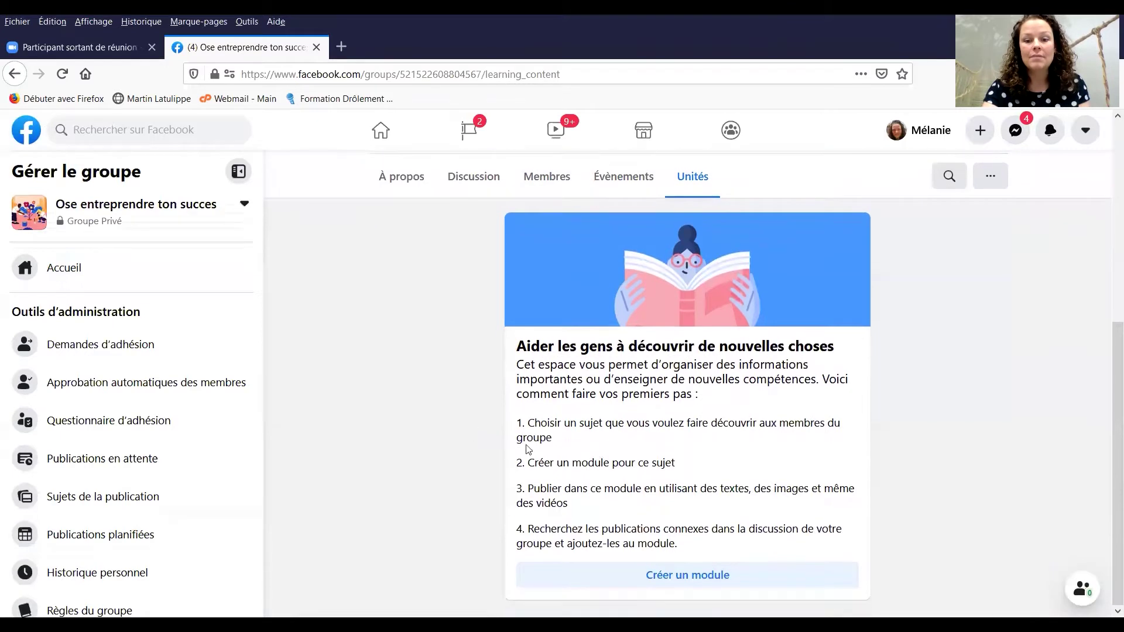
left_click(718, 578)
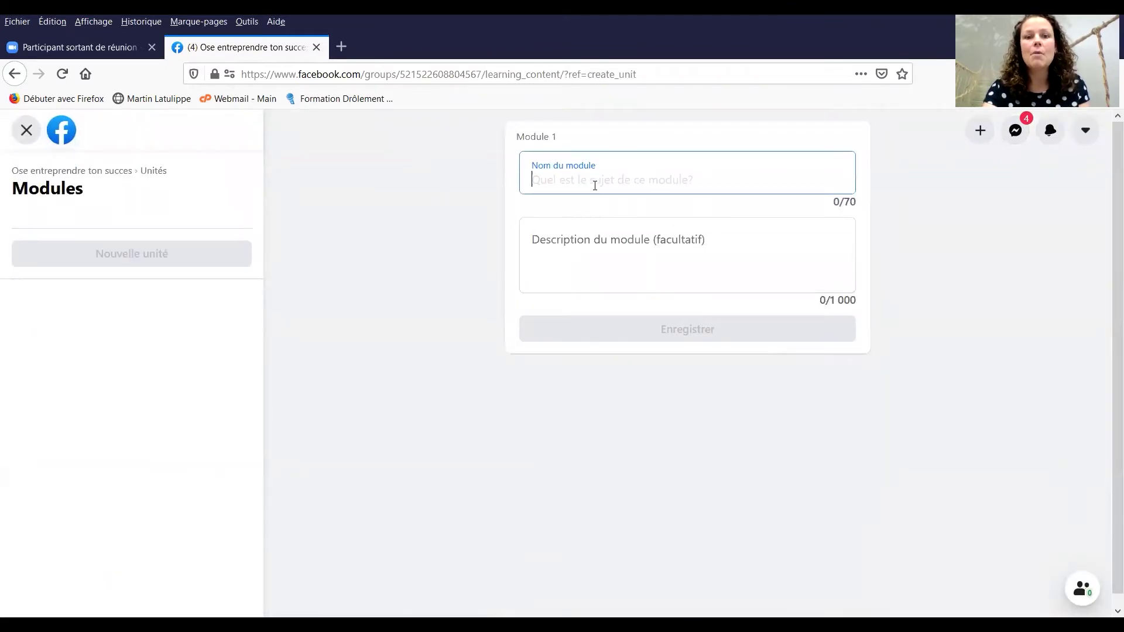
type("F")
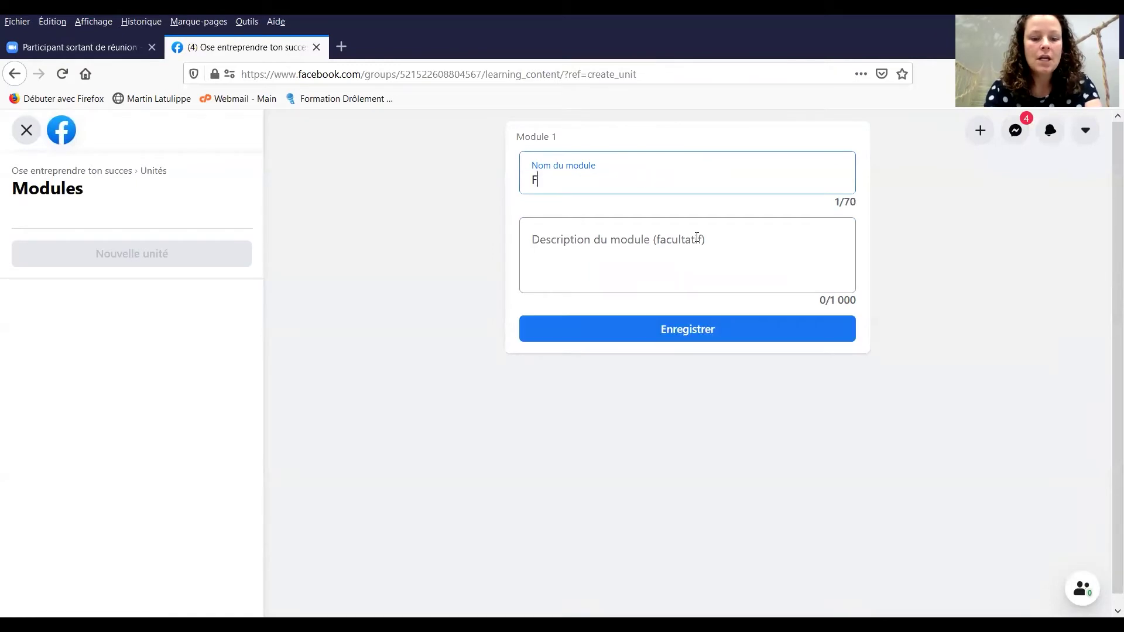
type("ormation ")
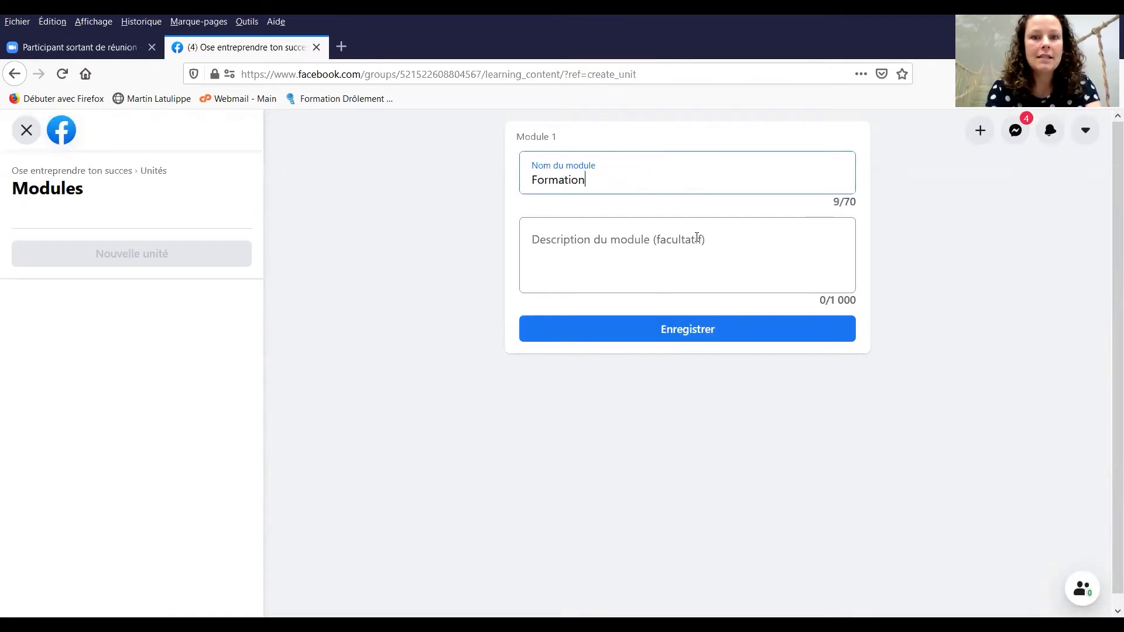
type("Face")
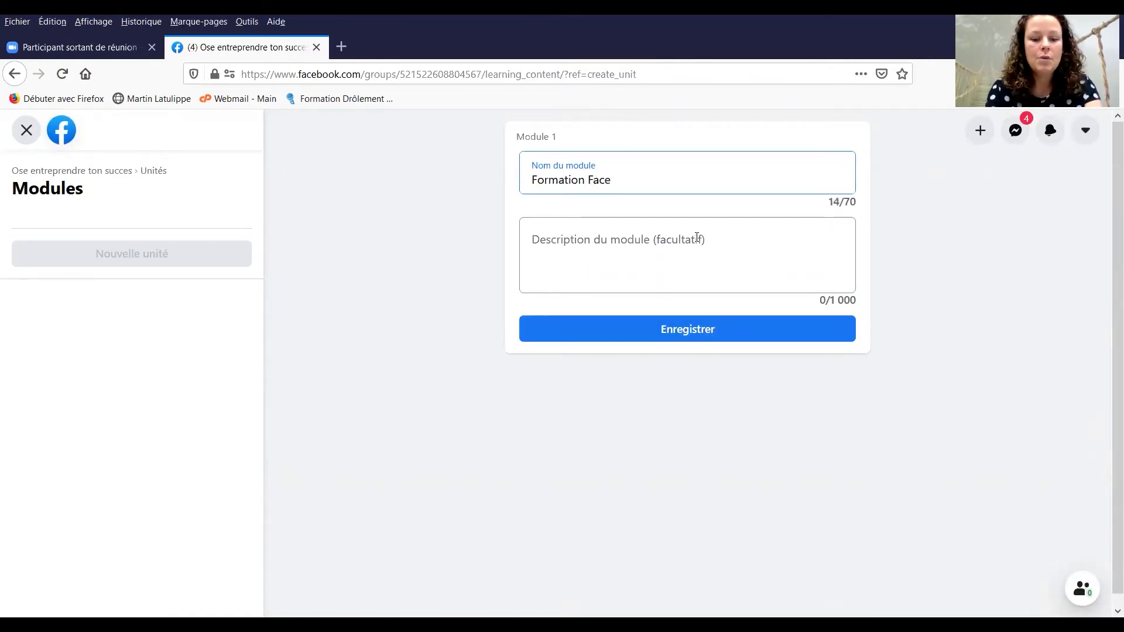
type("book")
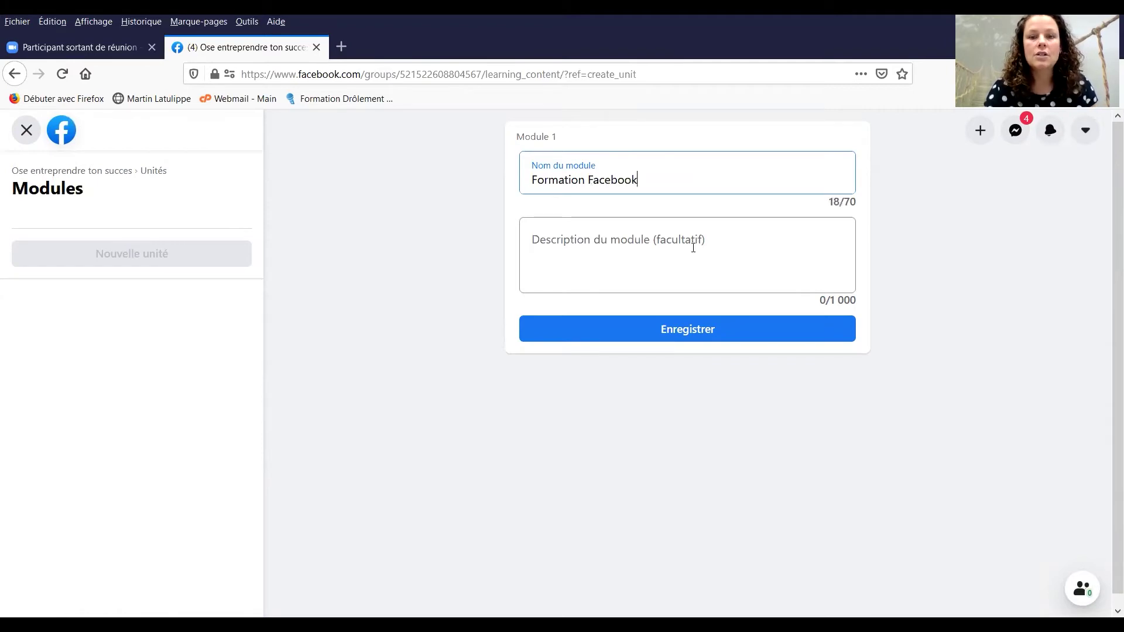
left_click(717, 331)
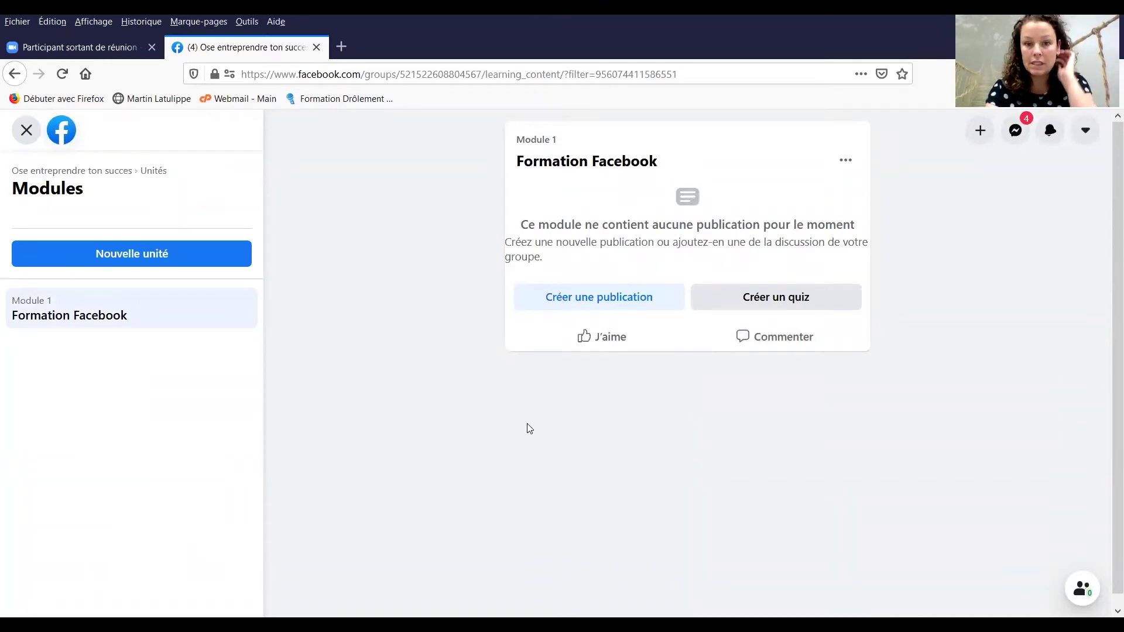
Step: Start a publication in the Formation Facebook module with the title "Comment faire des modules de formation"
left_click(566, 304)
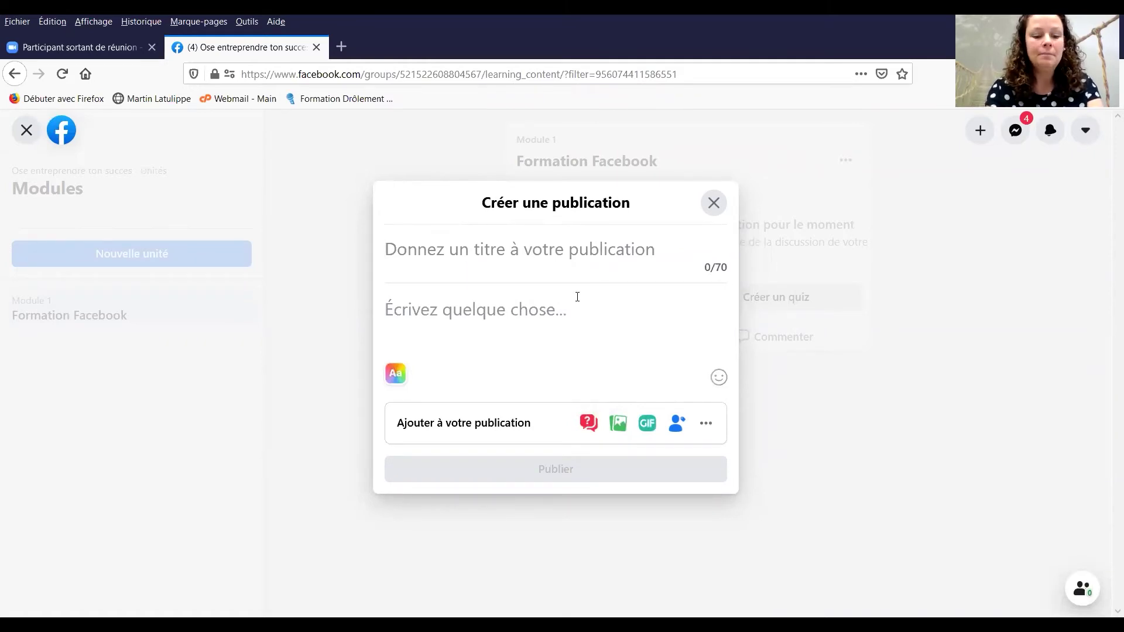
type("Comm")
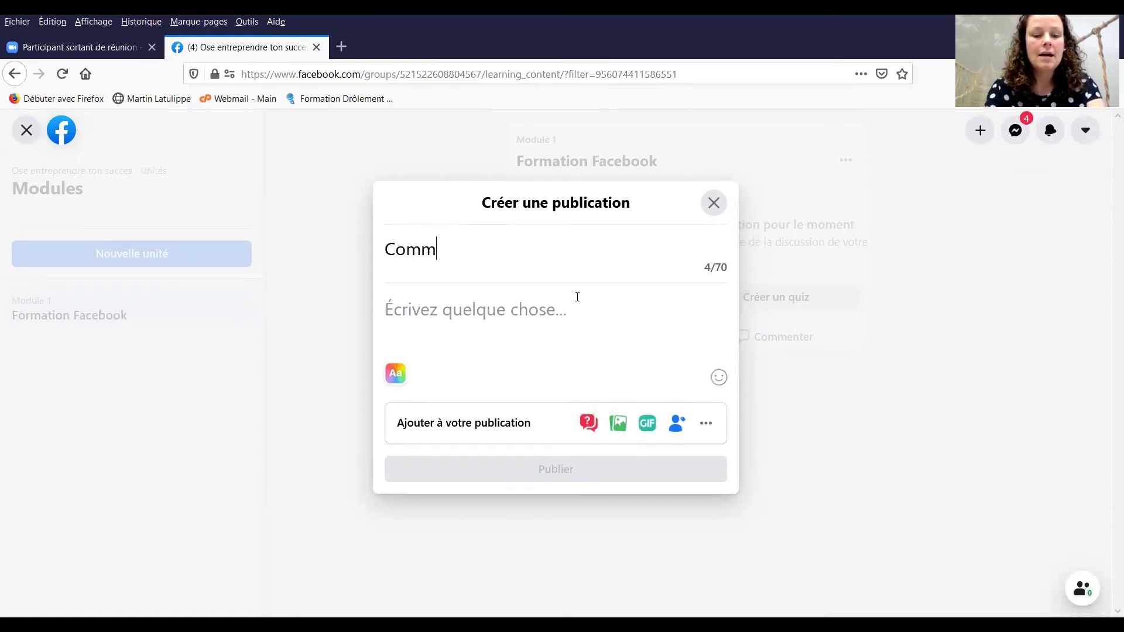
type("ent faire des m")
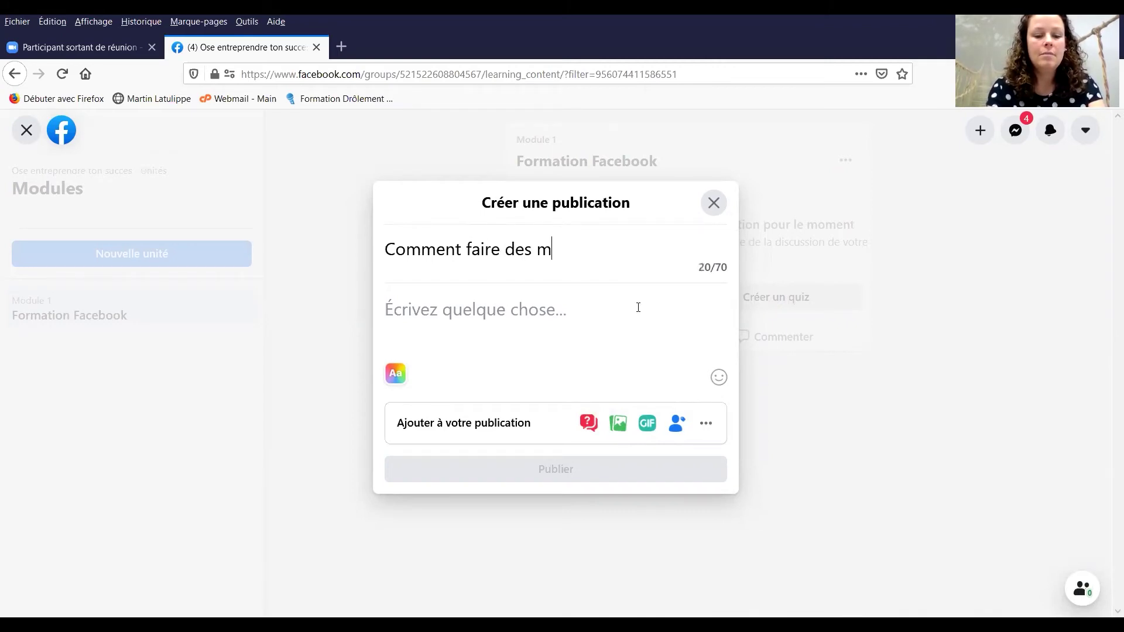
type("odules")
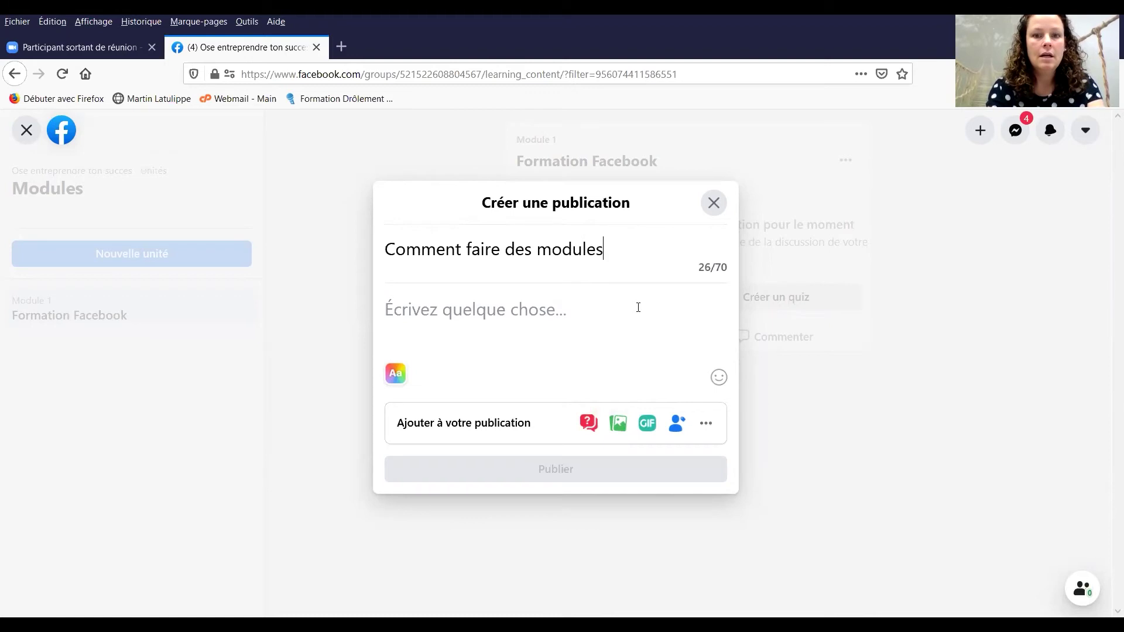
type(" de form")
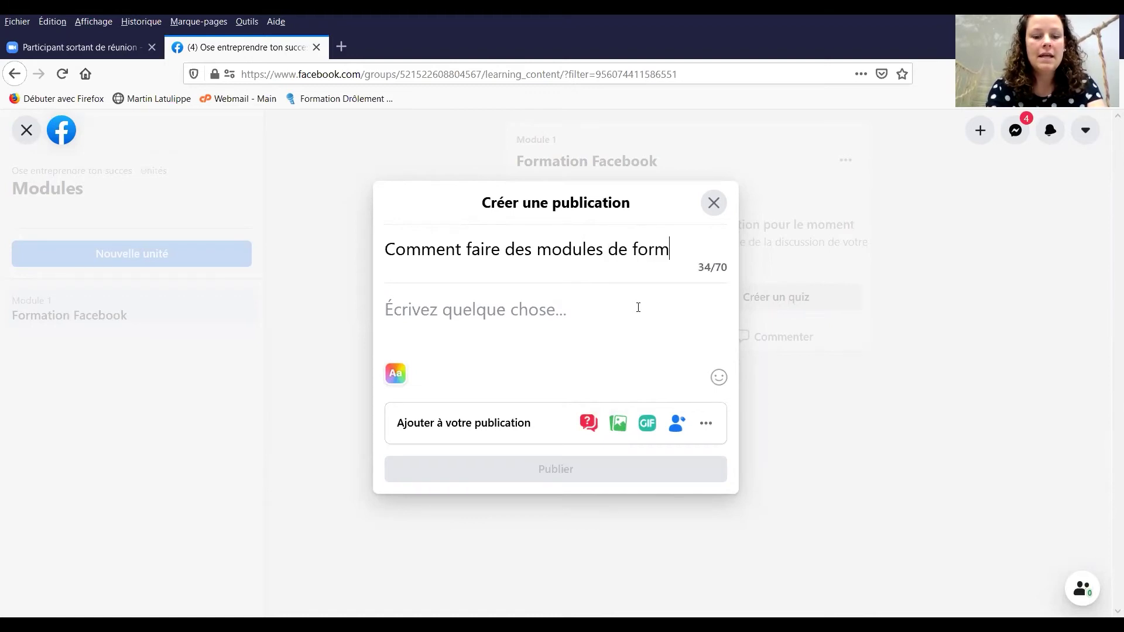
type("ation")
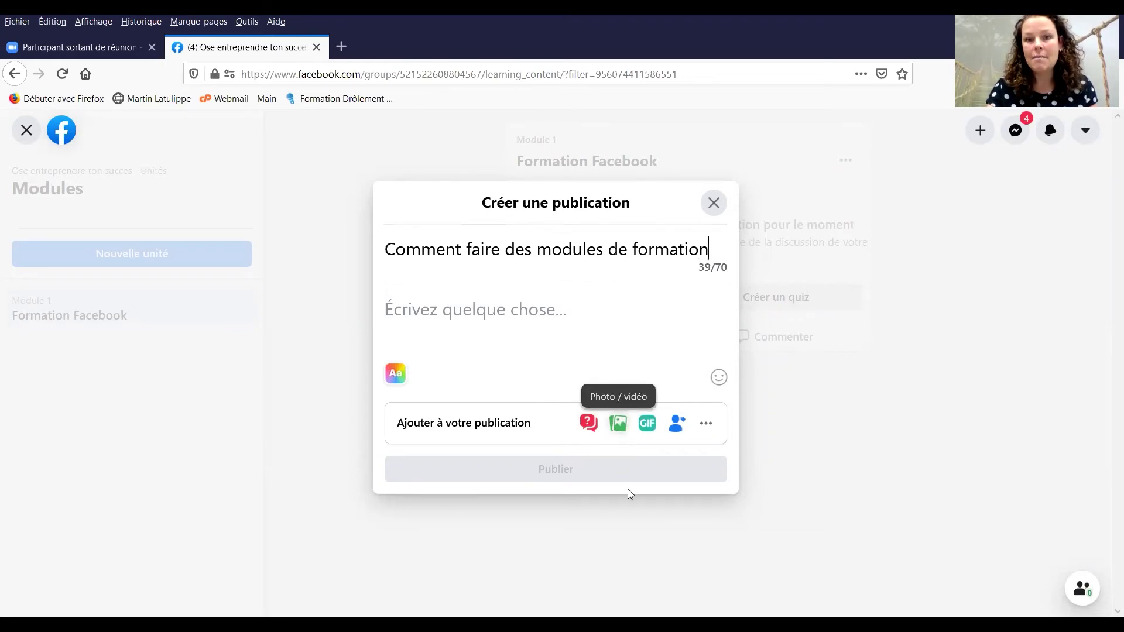
Step: Write "Voici une information importante" as the publication's body text and publish it in the module
left_click(447, 317)
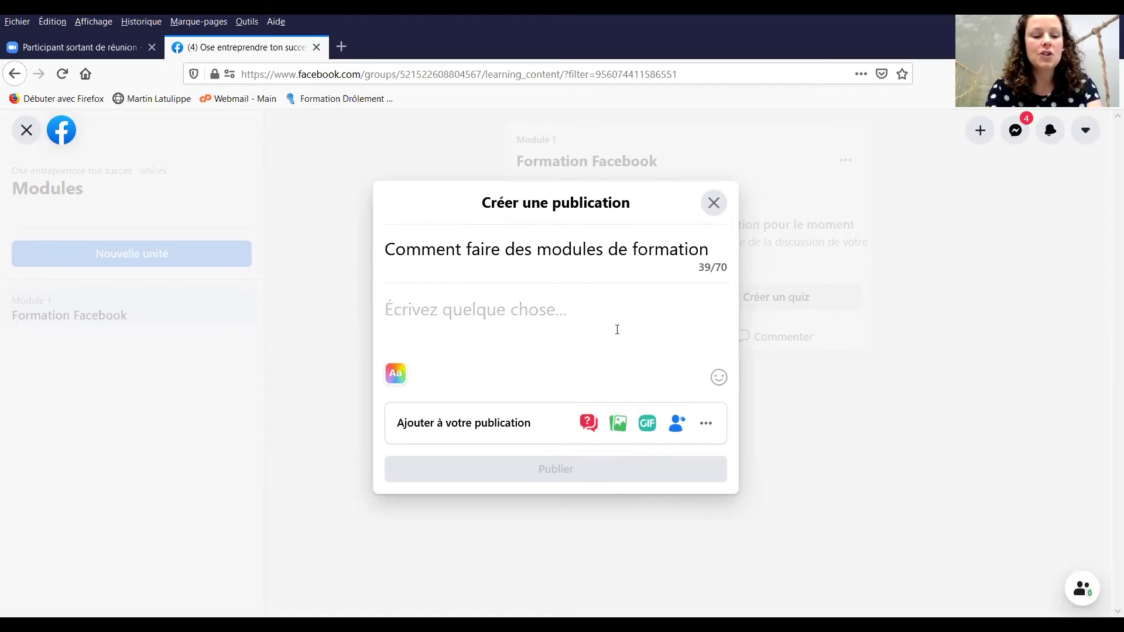
type("Voi")
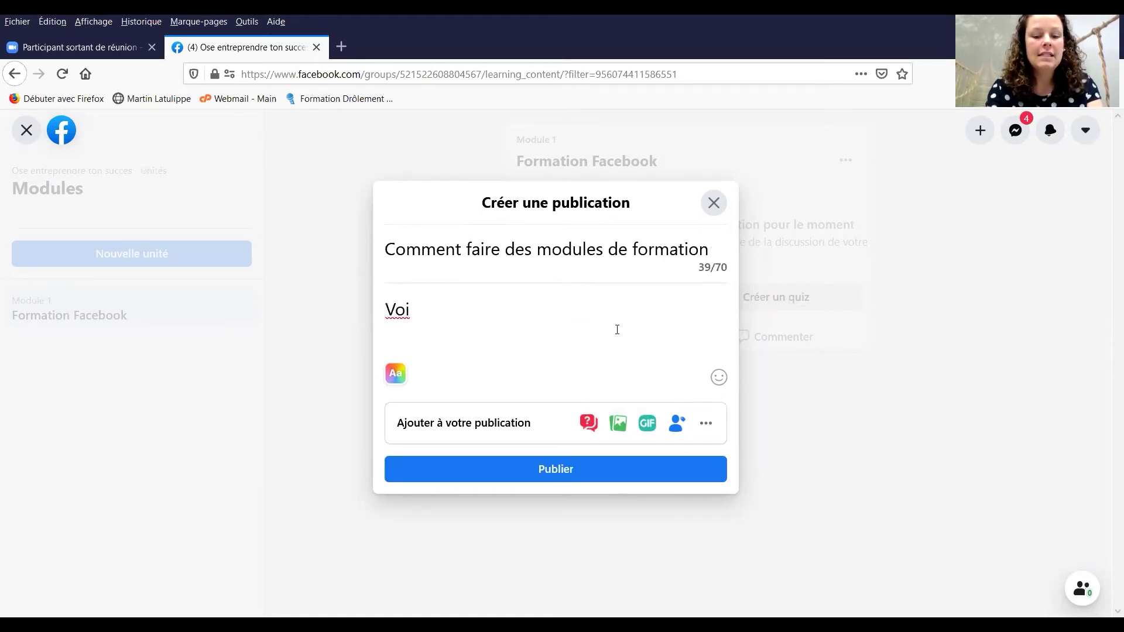
type("ci")
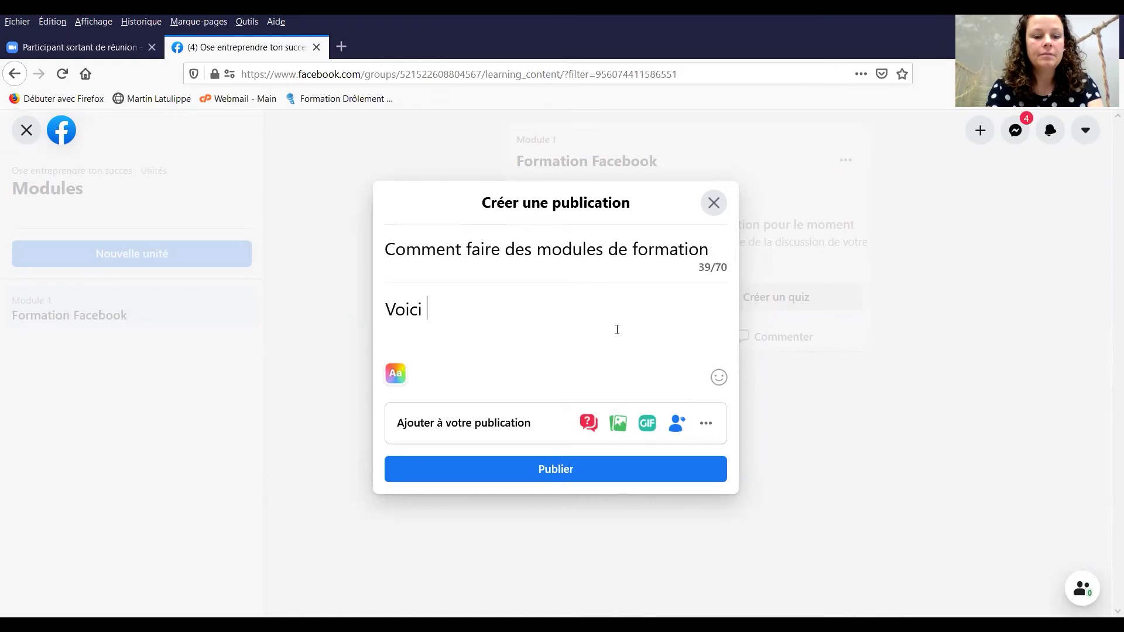
type(" un")
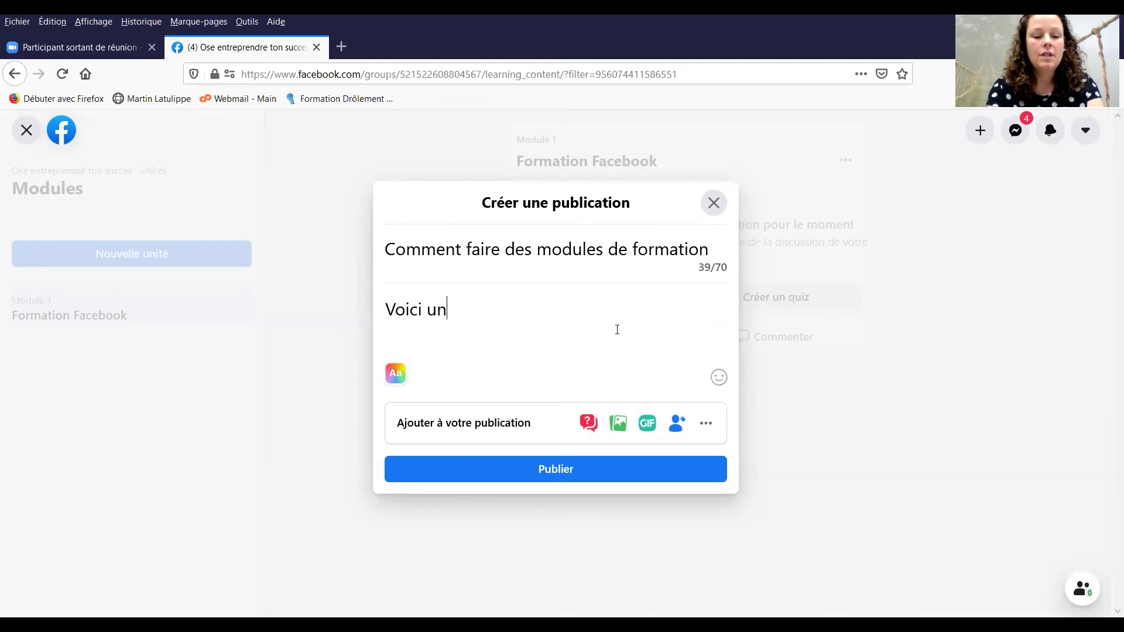
type("e informat")
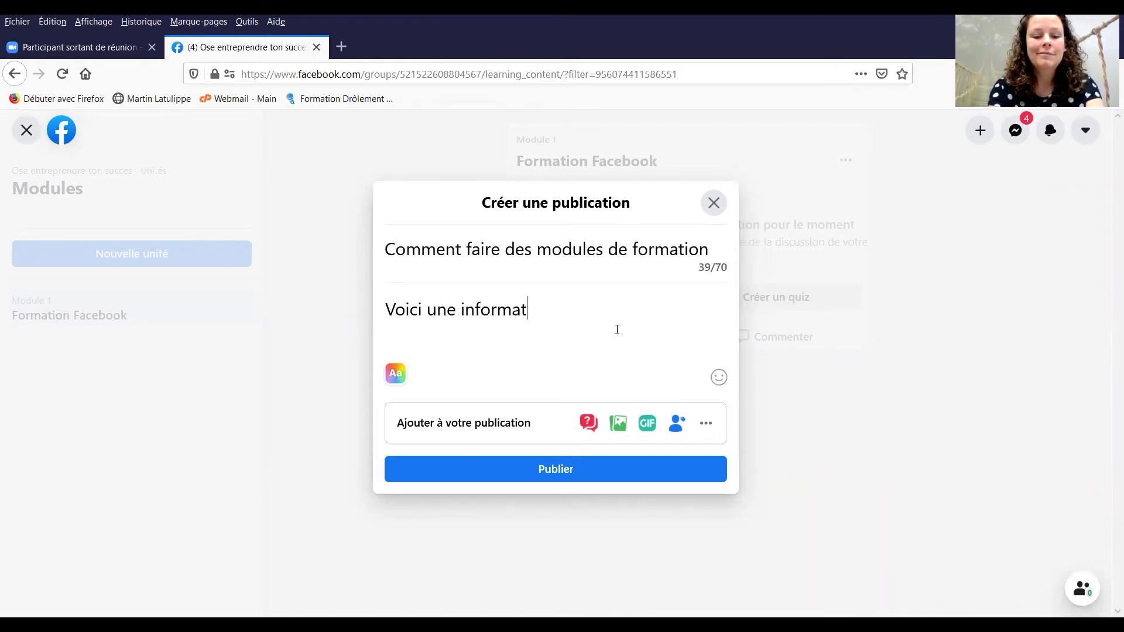
type("ion importante")
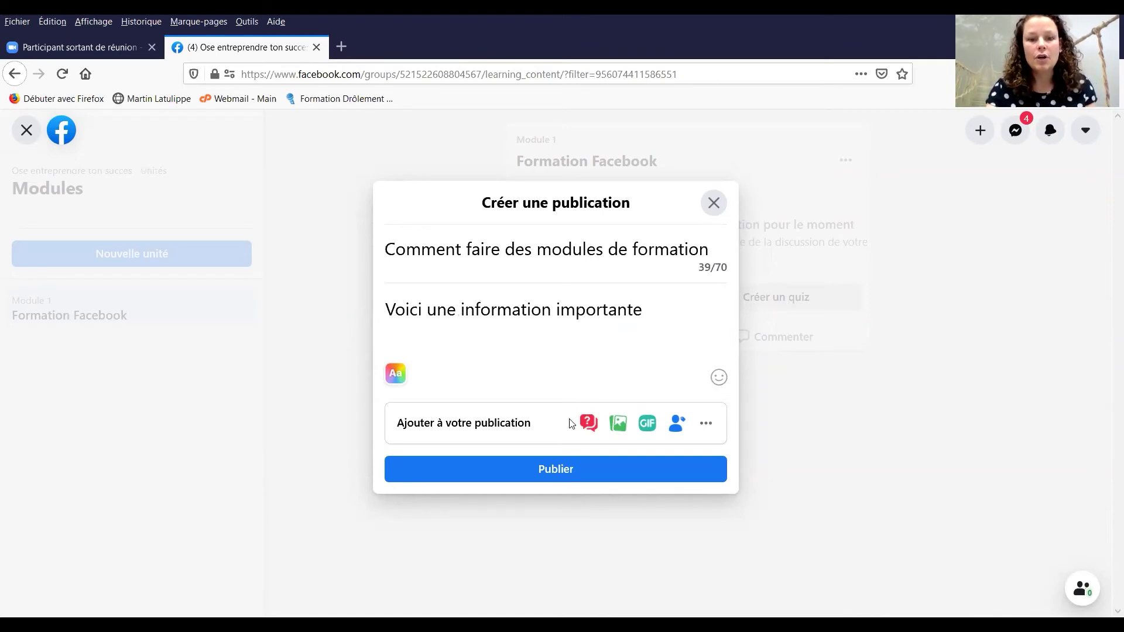
left_click(562, 474)
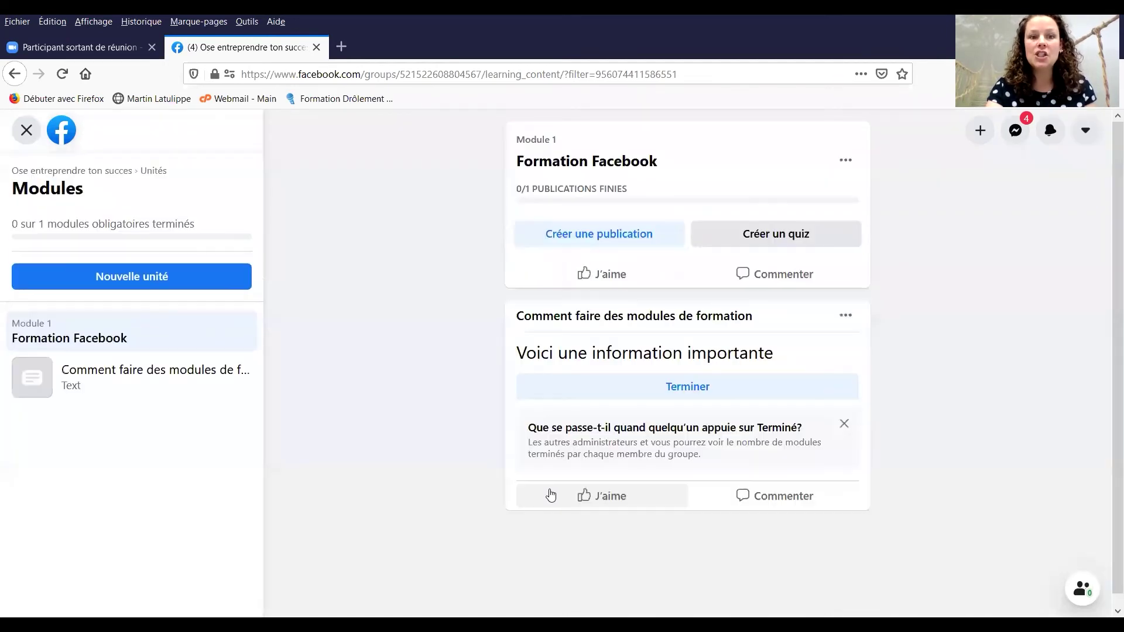
mouse_move(550, 495)
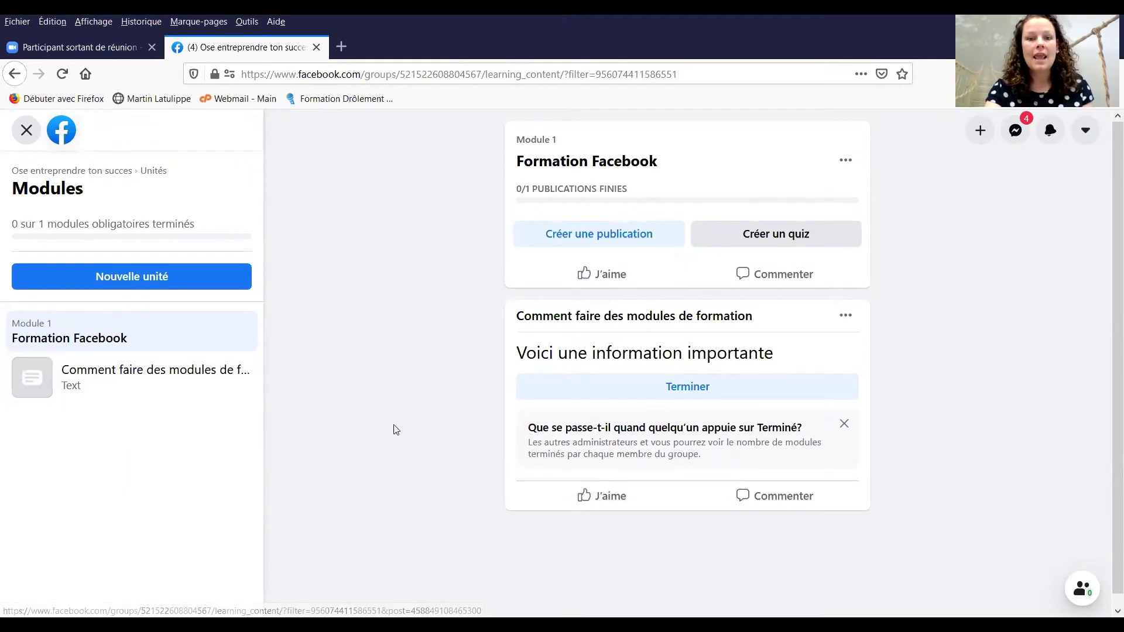
right_click(697, 416)
left_click(943, 281)
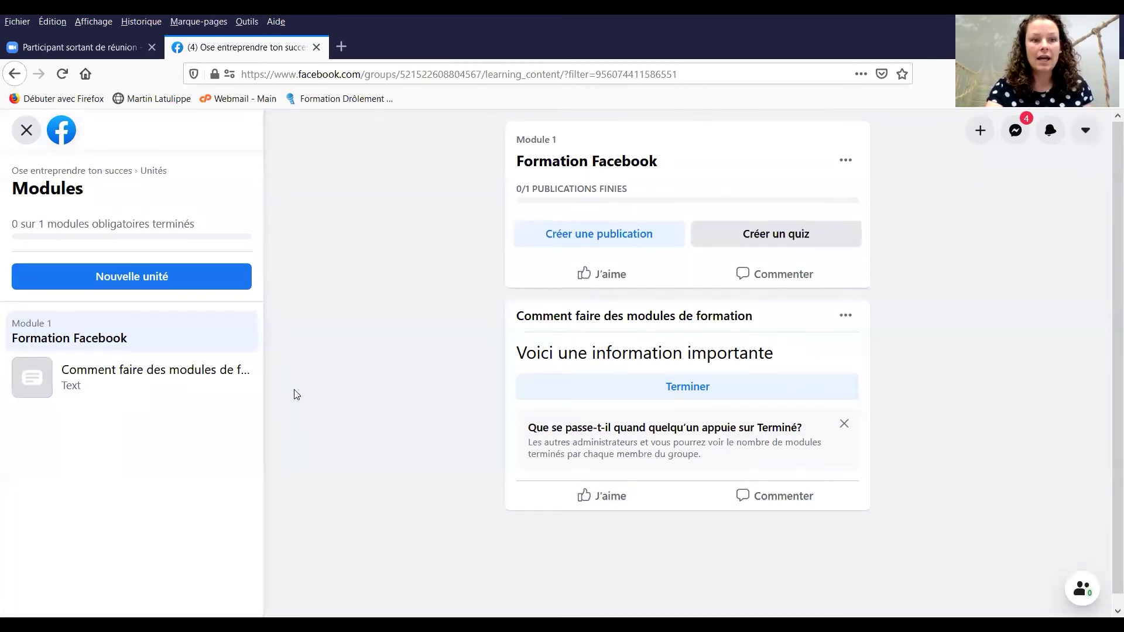
Step: Start a second learning module and bring up its empty name and description form
left_click(203, 286)
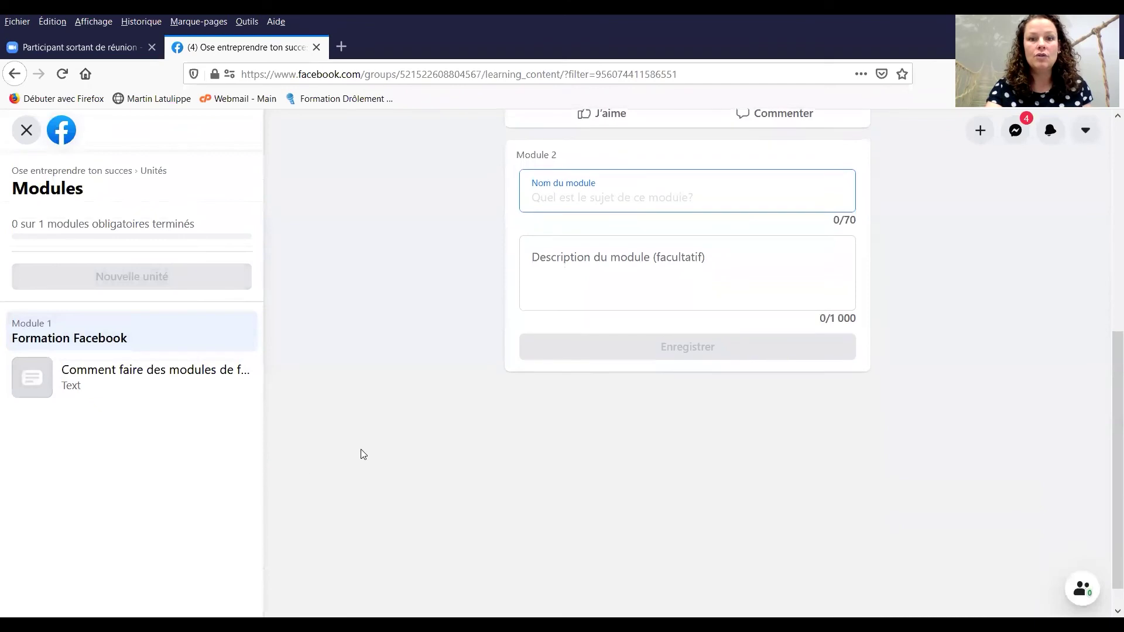
scroll(526, 334, "up", 3)
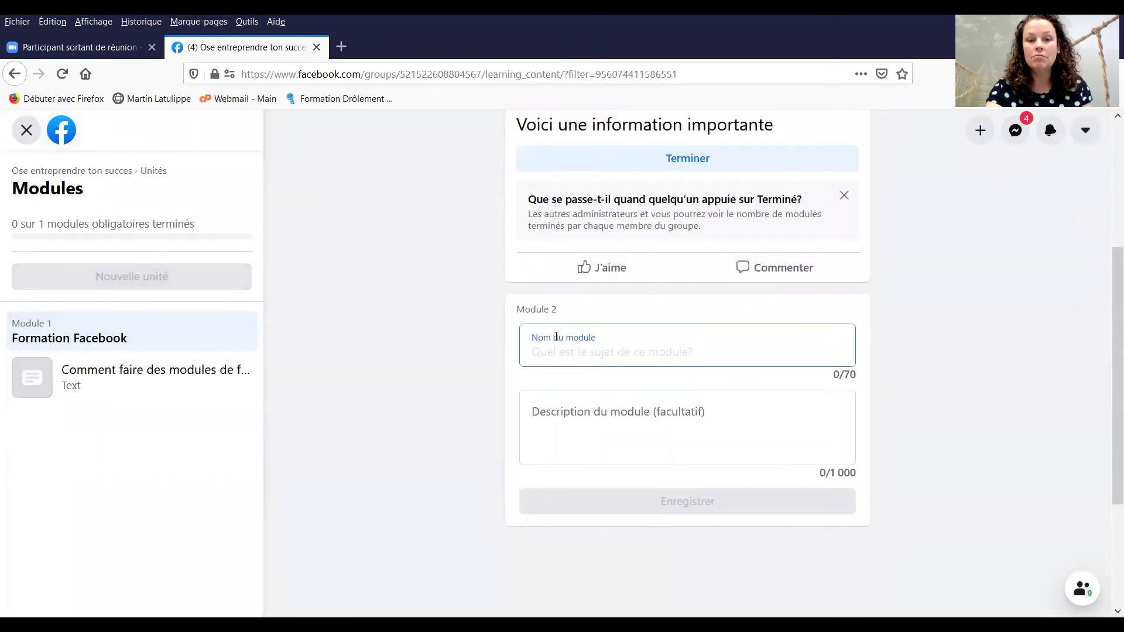